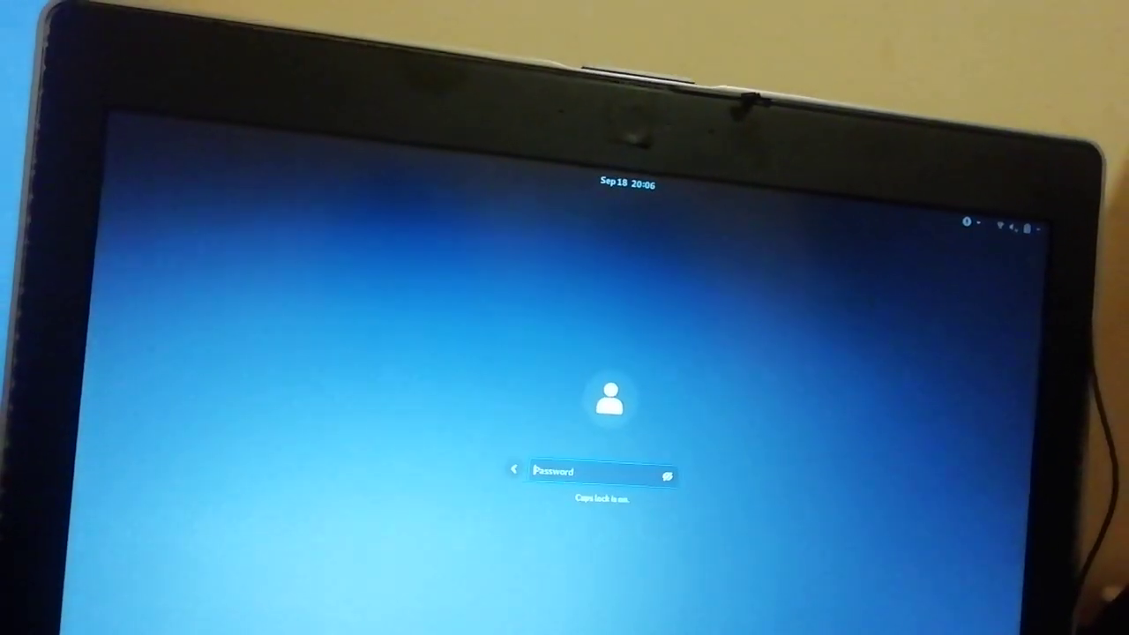
# Turn off Caps Lock before entering the login password
pyautogui.press('capslock')
pyautogui.write('**')
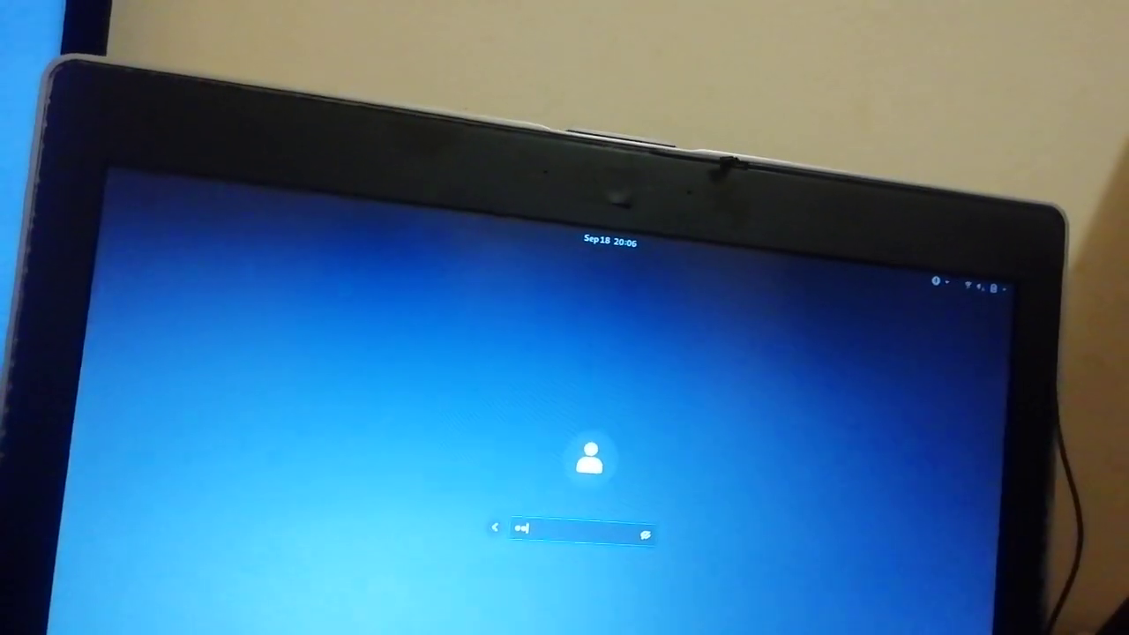
pyautogui.write('******')
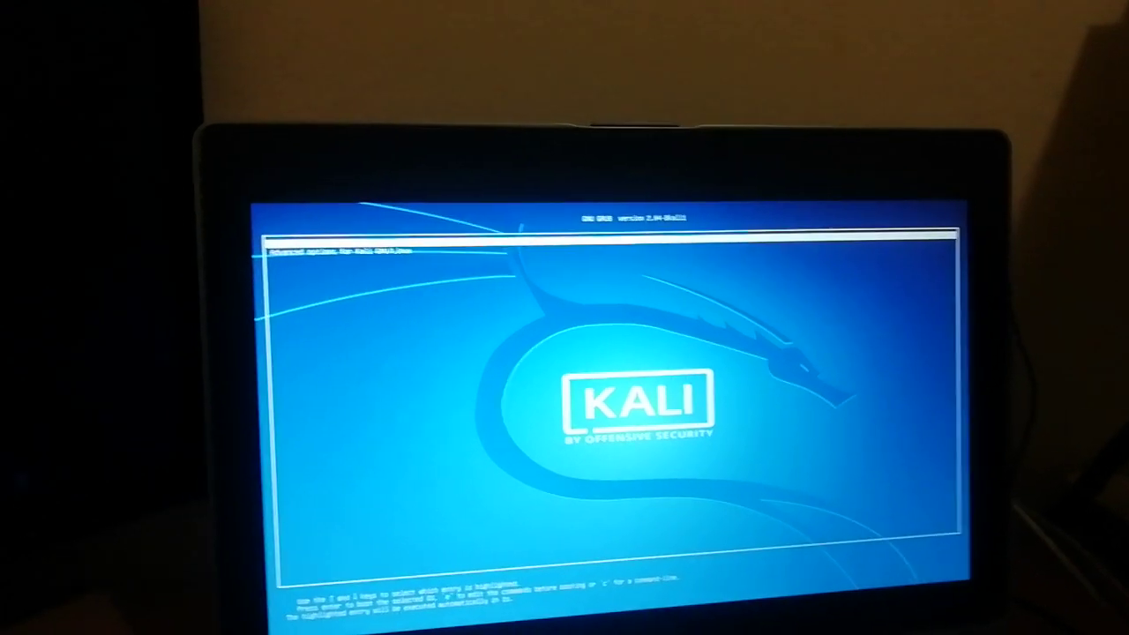
# Boot the Kali Linux entry from the GRUB menu
pyautogui.press('Return')
pyautogui.write('root')
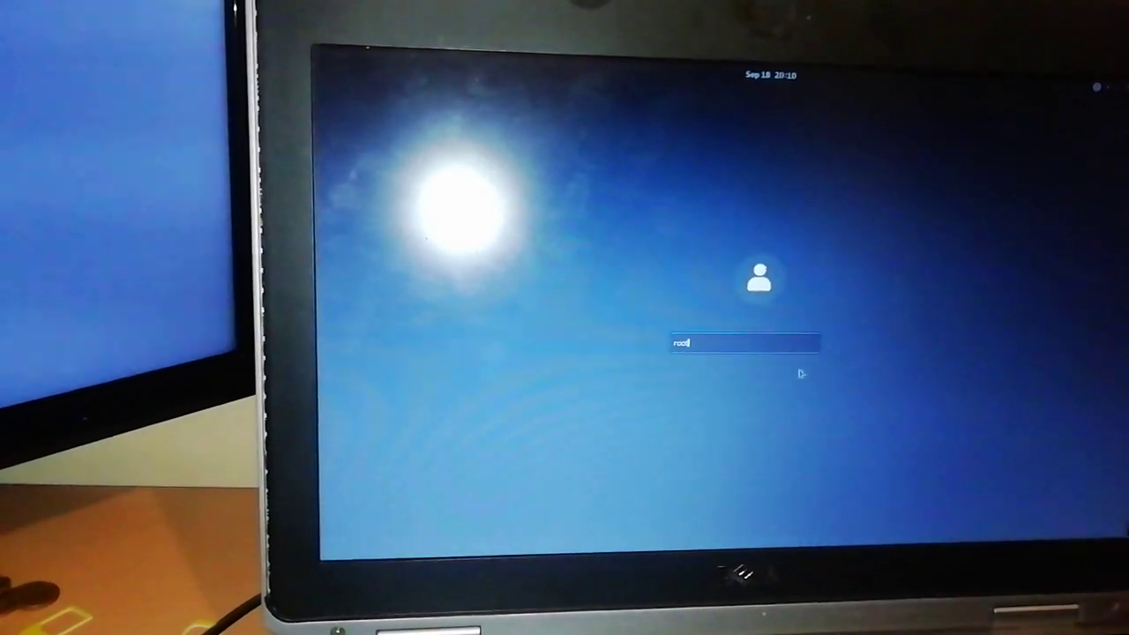
# Submit 'root' as the username to reach the password prompt
pyautogui.press('Return')
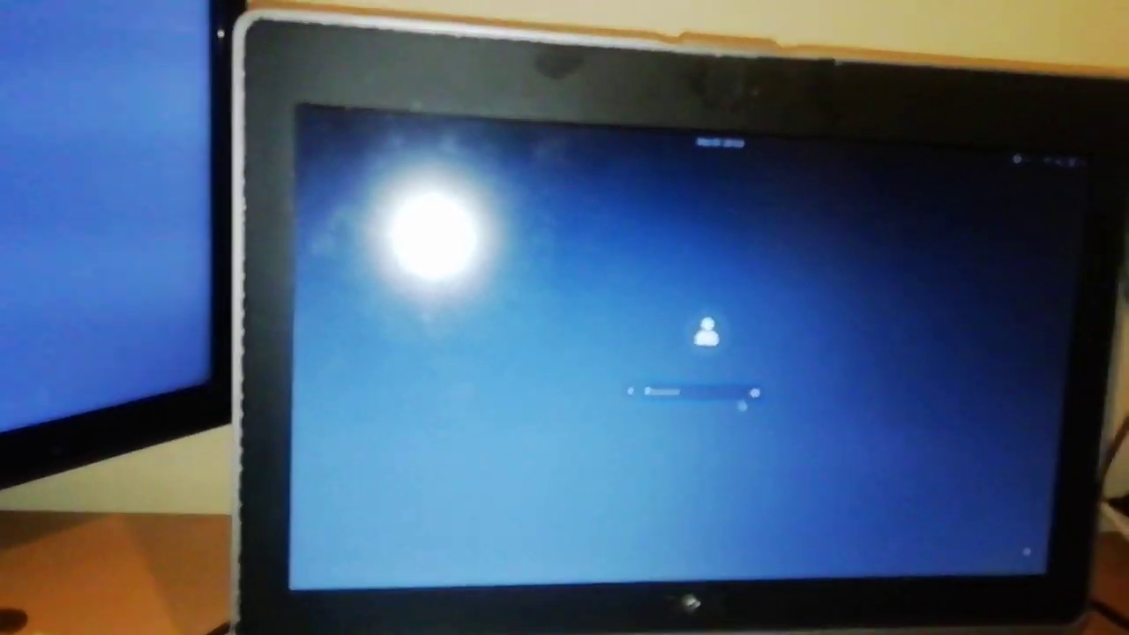
pyautogui.write('•')
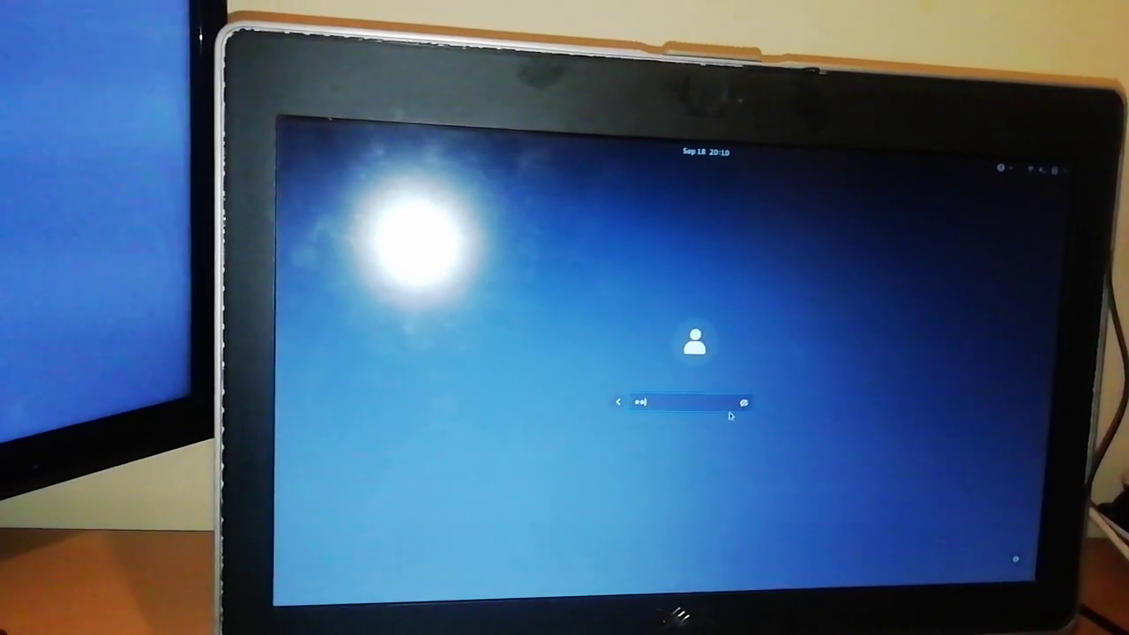
pyautogui.write('•••')
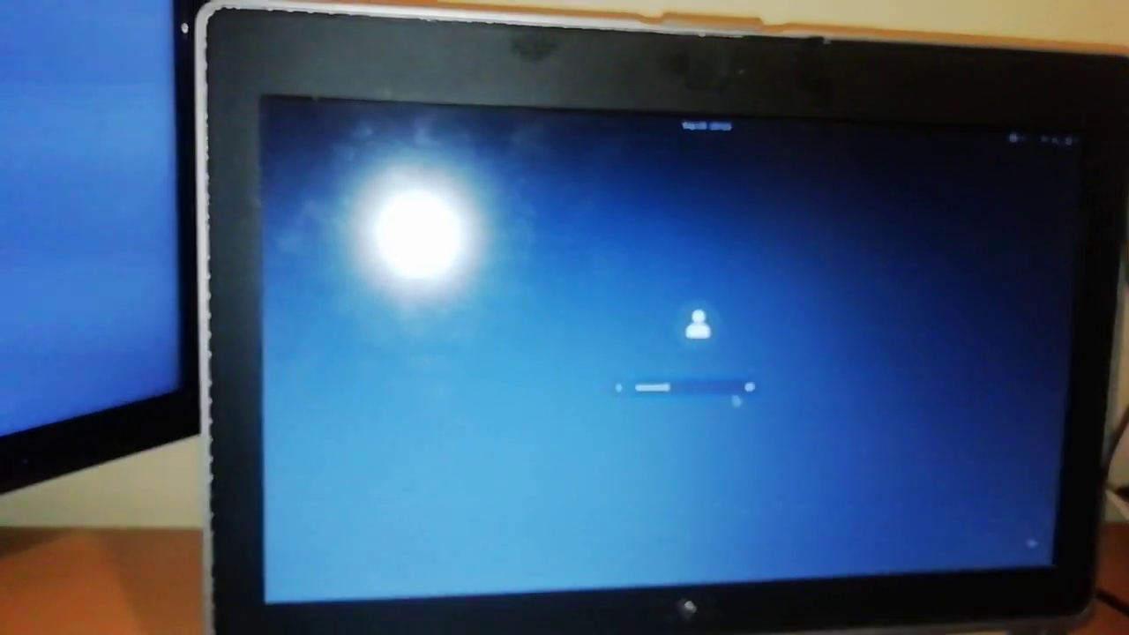
pyautogui.write('••••••')
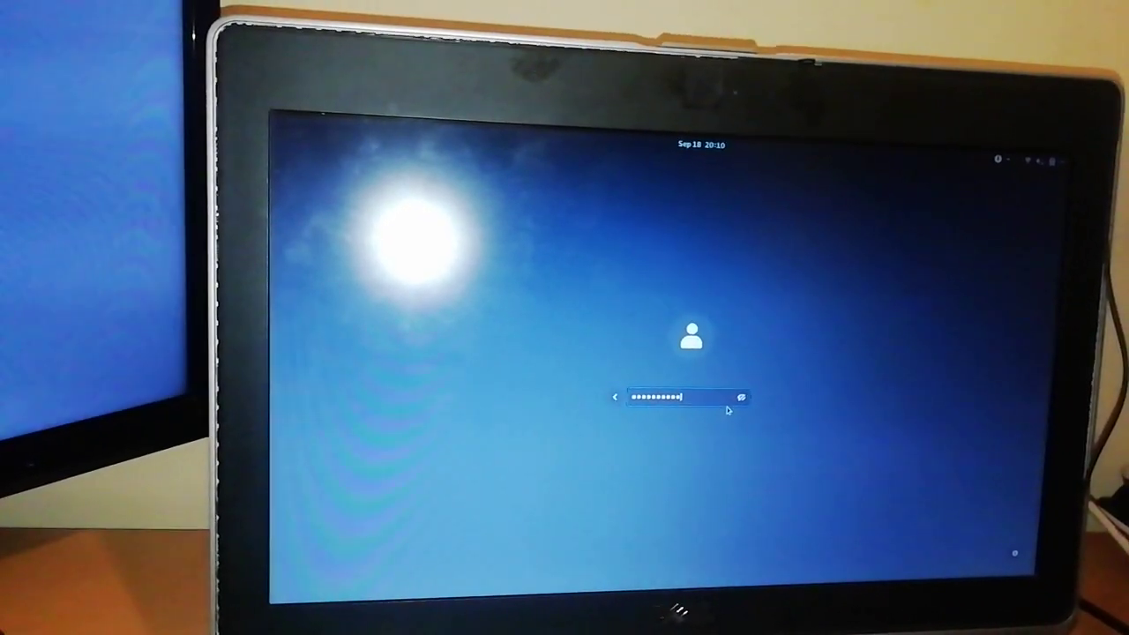